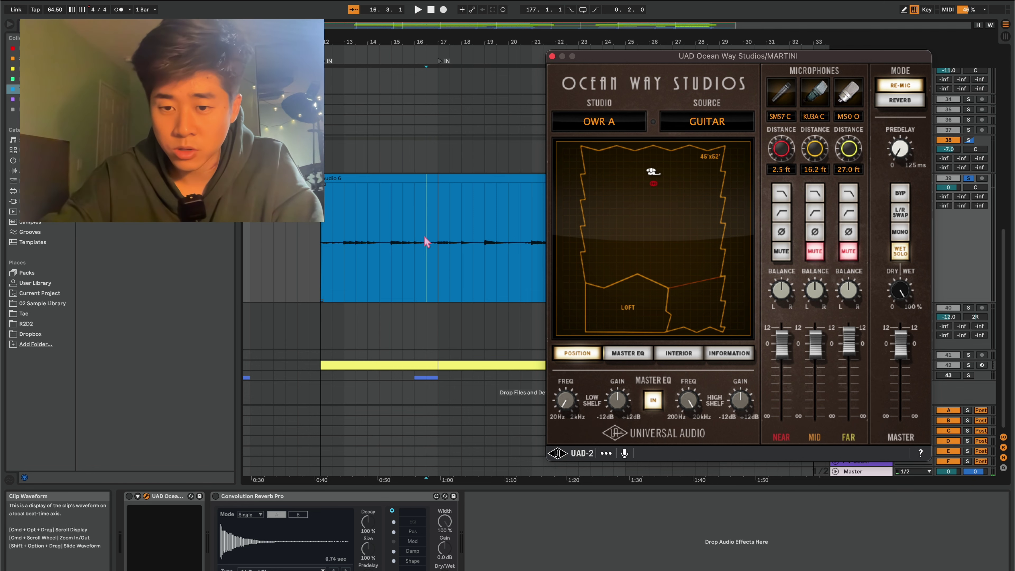
Try different distances for the near SM57 microphone during playback, pulling it back to 12.4 ft and then in to 7.2 ft
{"action": "left_click_drag", "start_coordinate": [785, 138], "coordinate": [786, 106]}
{"action": "key", "text": "space"}
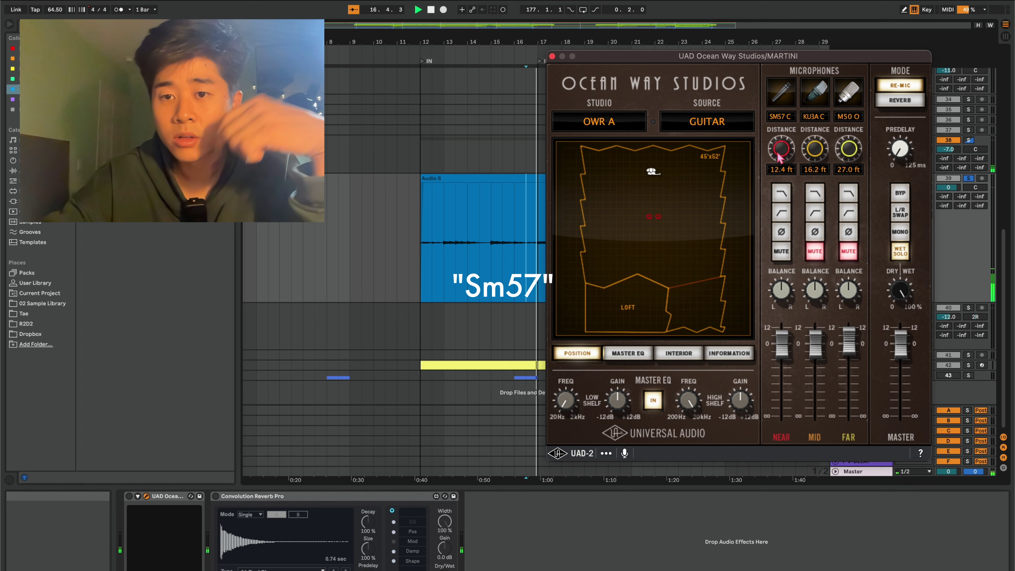
{"action": "left_click_drag", "start_coordinate": [780, 156], "coordinate": [779, 162]}
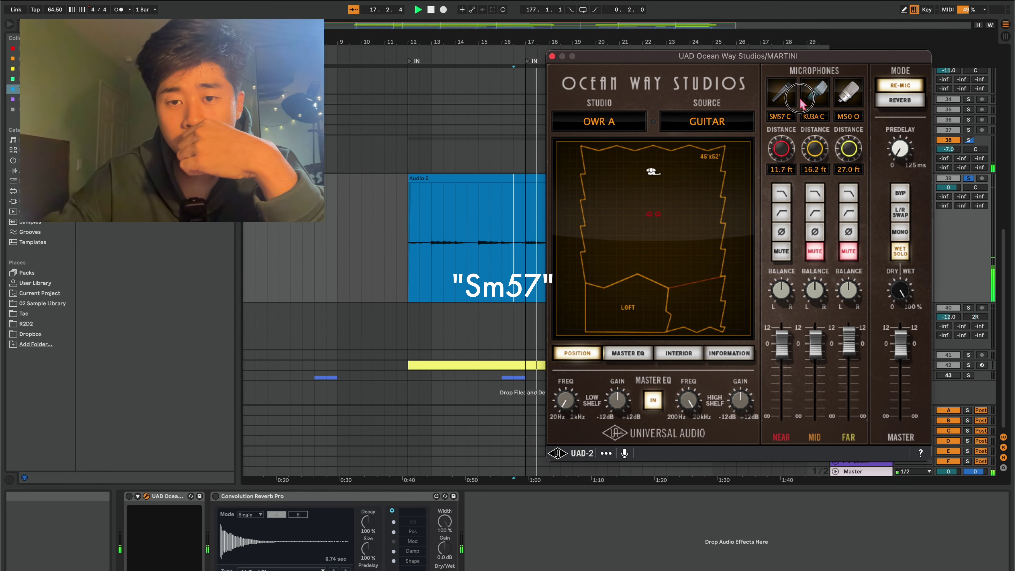
{"action": "left_click_drag", "start_coordinate": [782, 150], "coordinate": [786, 192]}
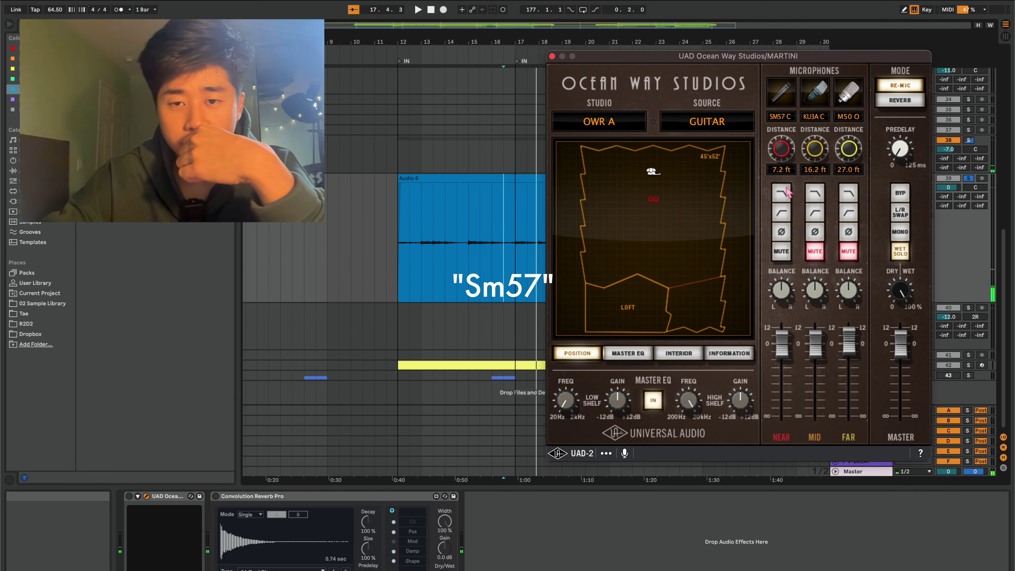
Activate the Ocean Way Studios device on the MARTINI track and play the guitar clip from bar 16.3
{"action": "left_click", "coordinate": [129, 496]}
{"action": "key", "text": "space"}
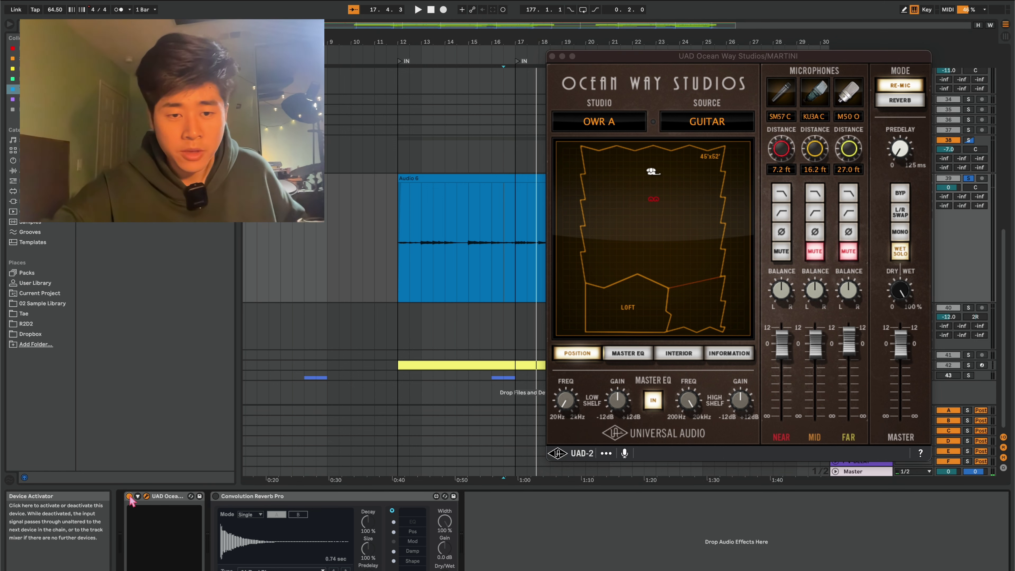
{"action": "left_click", "coordinate": [512, 240]}
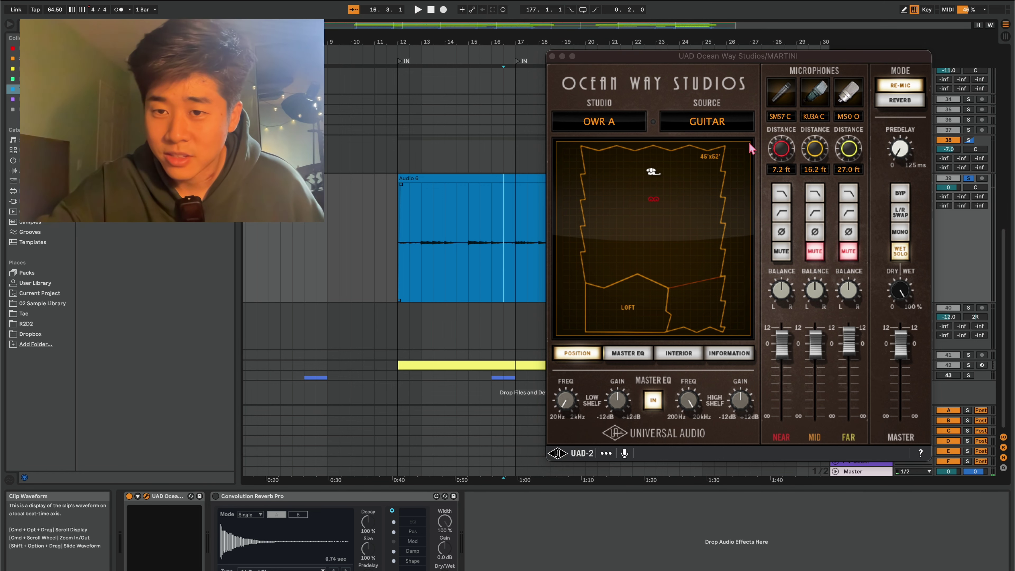
{"action": "key", "text": "space"}
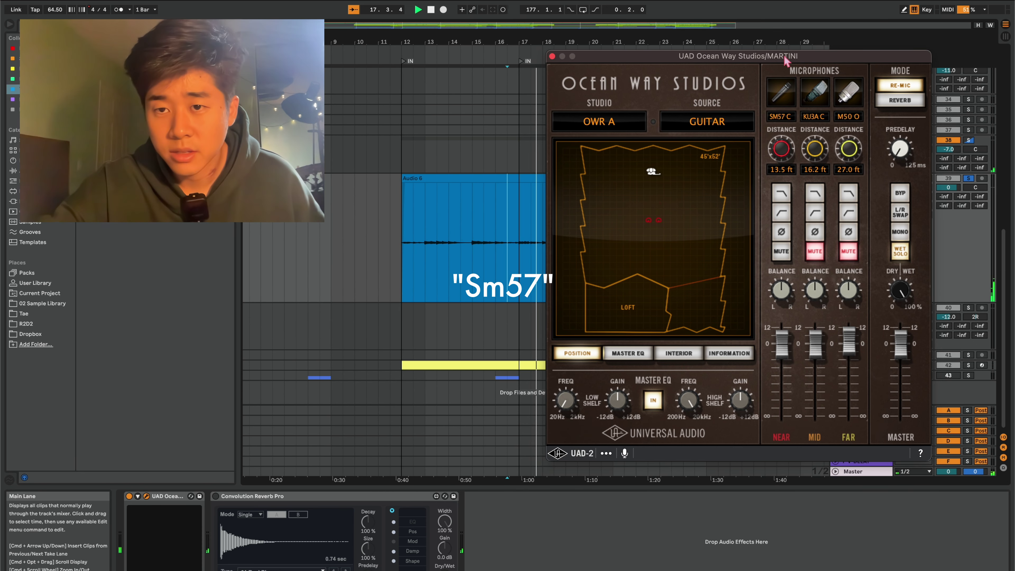
Bring the near SM57 microphone in to 0.9 ft during playback, moving the plug-in window over to reveal the track mixer
{"action": "left_click_drag", "start_coordinate": [804, 59], "coordinate": [330, 114]}
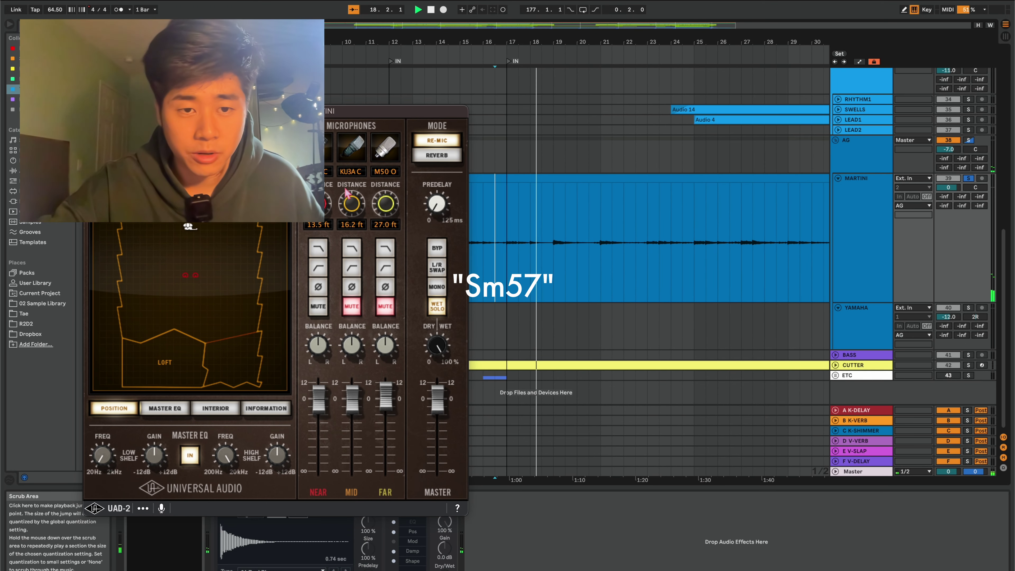
{"action": "left_click_drag", "start_coordinate": [322, 242], "coordinate": [307, 436]}
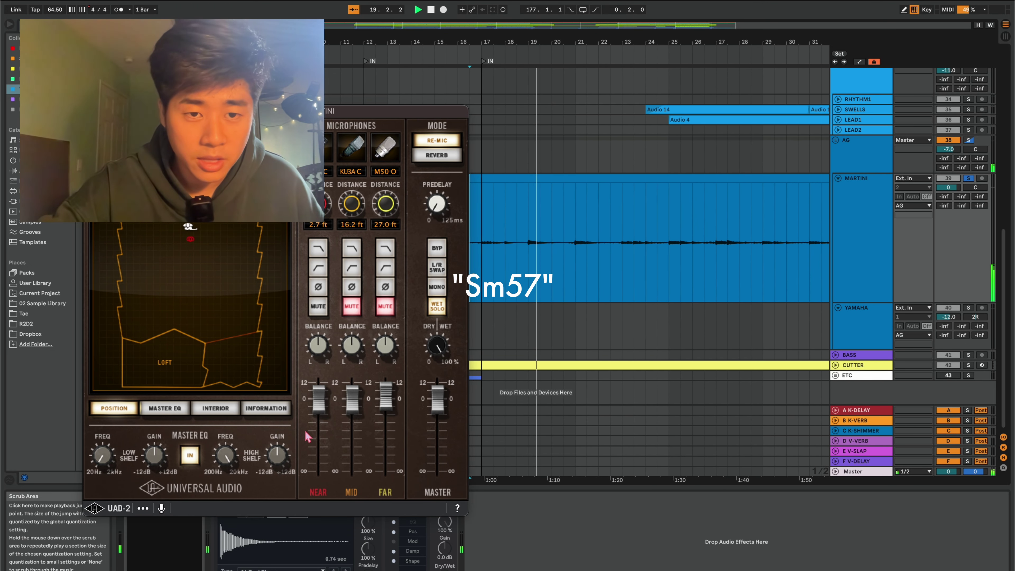
{"action": "left_click_drag", "start_coordinate": [324, 216], "coordinate": [326, 224]}
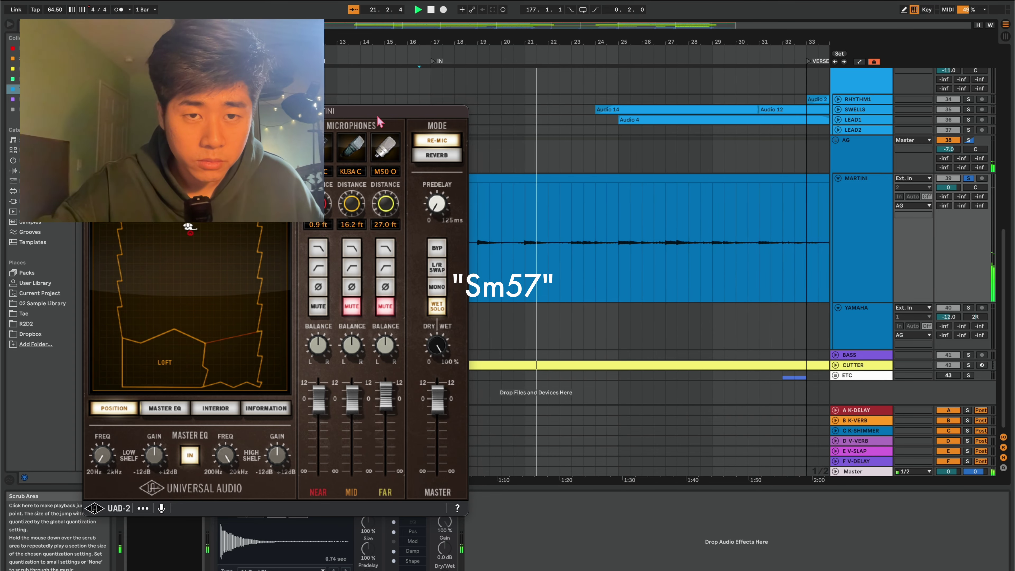
Uncover the device chain and toggle Ocean Way Studios off and on during playback to compare the close SM57 sound with the unprocessed guitar
{"action": "left_click_drag", "start_coordinate": [379, 121], "coordinate": [430, 59]}
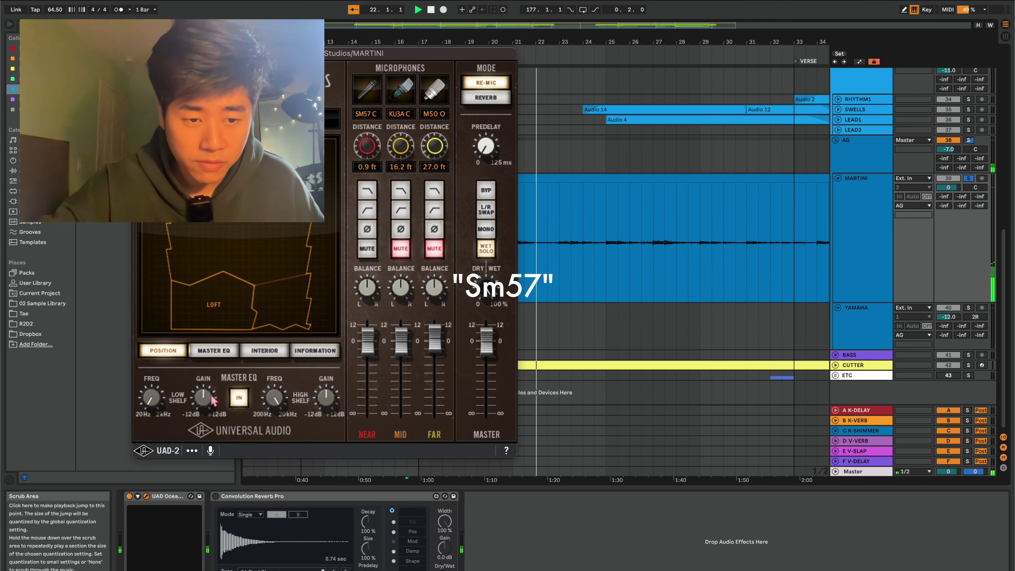
{"action": "left_click", "coordinate": [129, 496]}
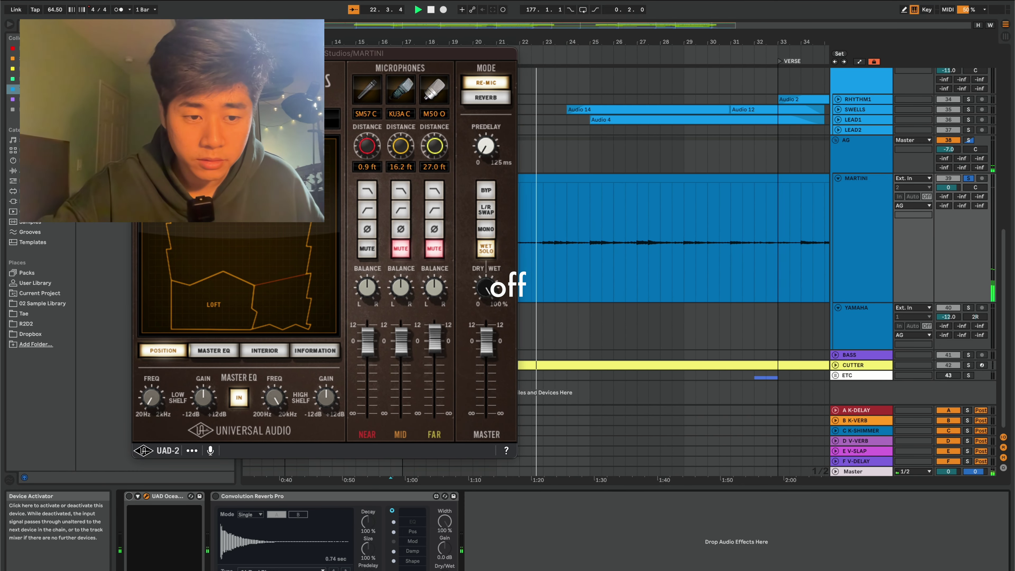
{"action": "left_click", "coordinate": [129, 496]}
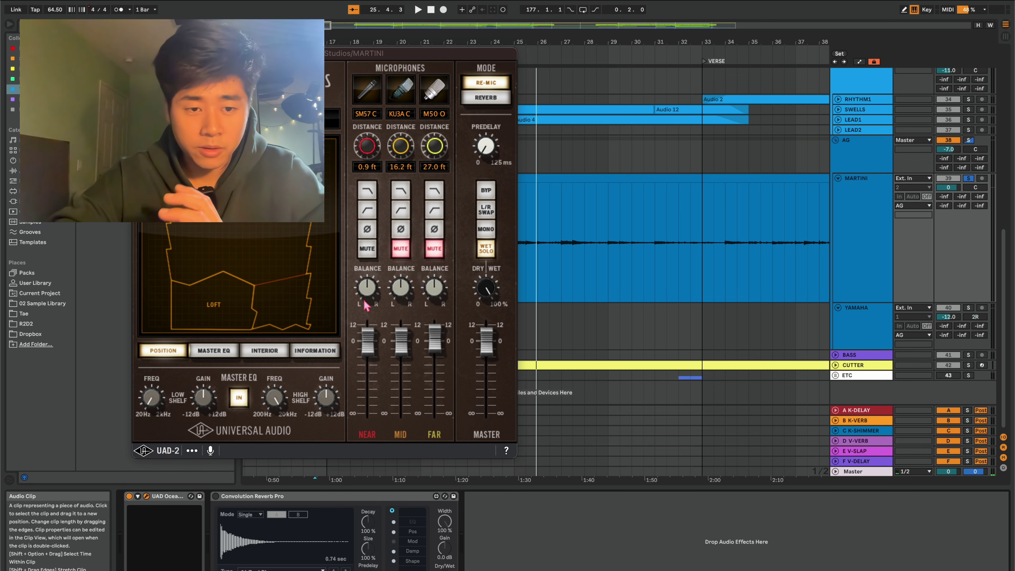
Unmute the mid KU3A microphone, set its distance to 12.5 ft, and audition its level against the SM57 during playback
{"action": "left_click", "coordinate": [401, 248]}
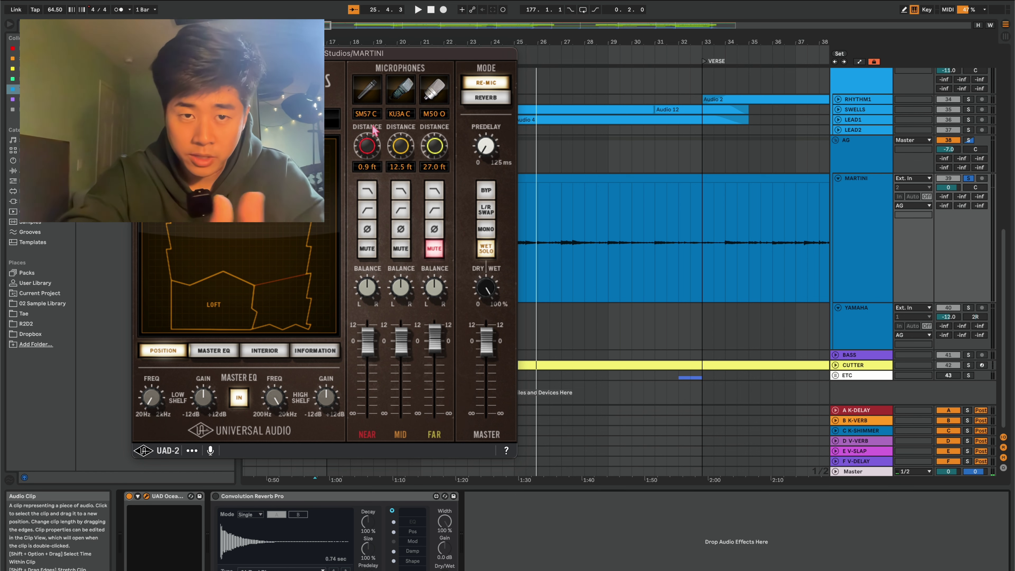
{"action": "left_click_drag", "start_coordinate": [400, 146], "coordinate": [373, 129]}
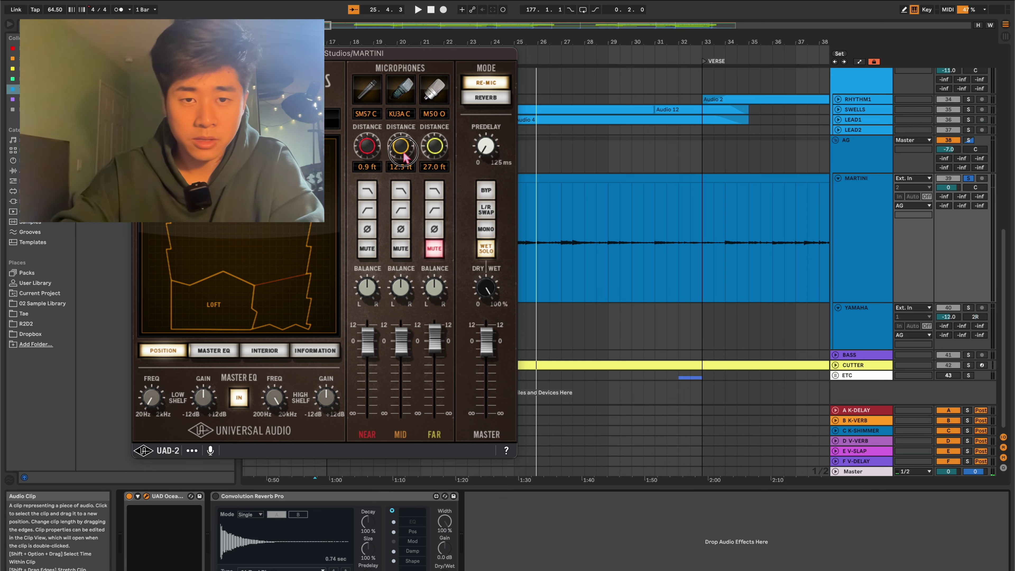
{"action": "key", "text": "space"}
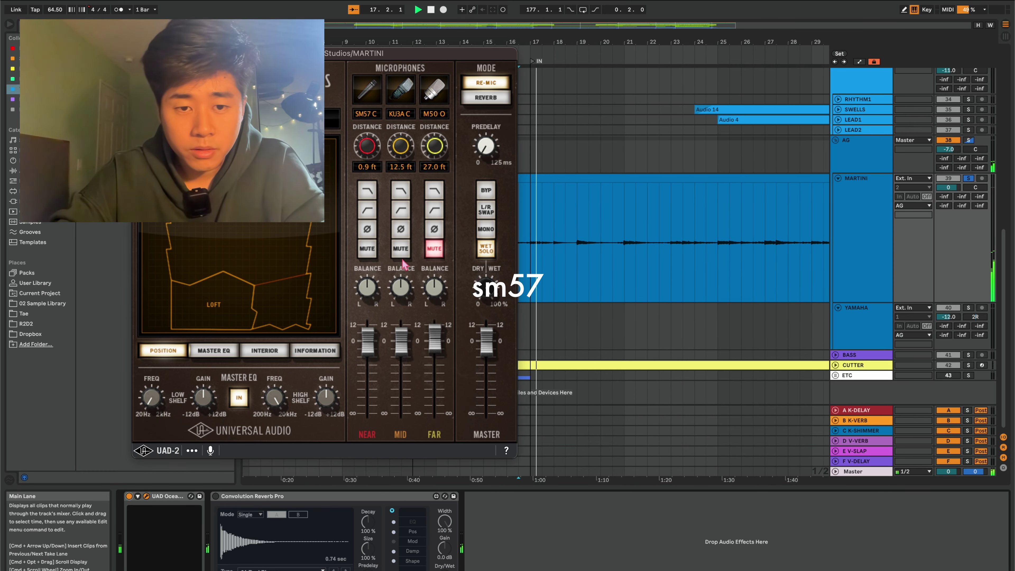
{"action": "left_click", "coordinate": [404, 251]}
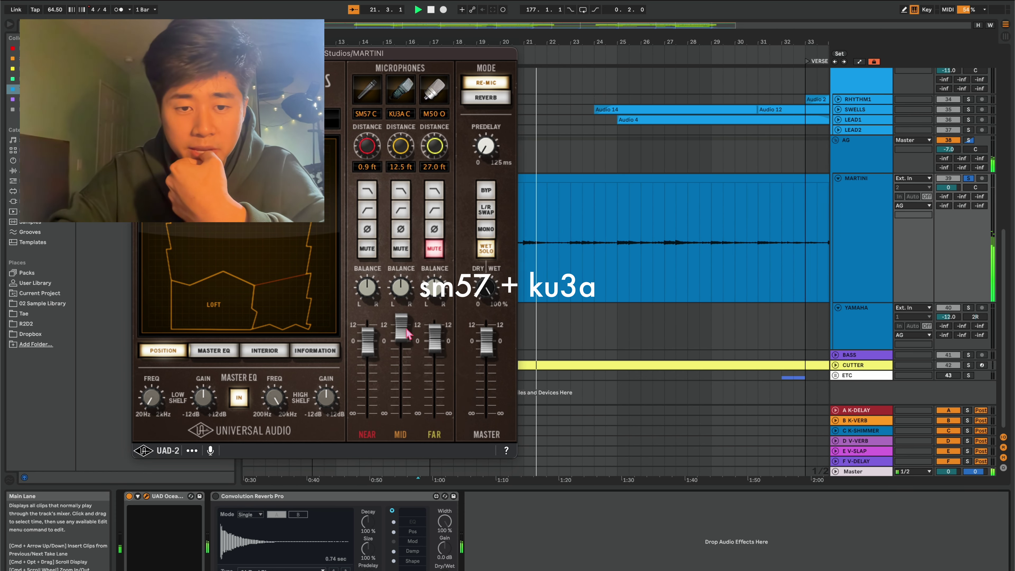
{"action": "left_click_drag", "start_coordinate": [408, 334], "coordinate": [407, 337]}
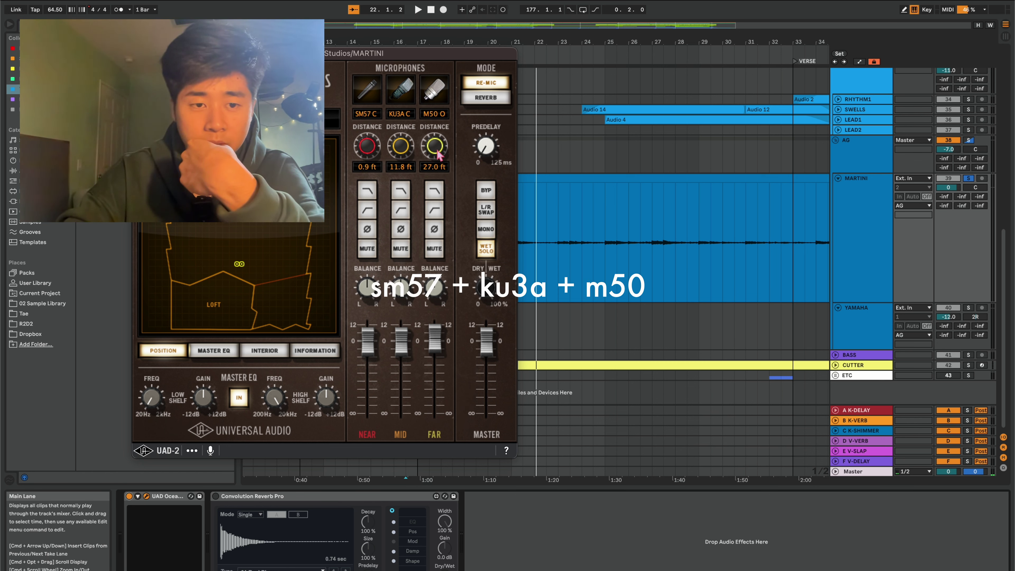
Play the three-microphone blend while raising the far M50 fader, then reset that fader to its default level
{"action": "key", "text": "space"}
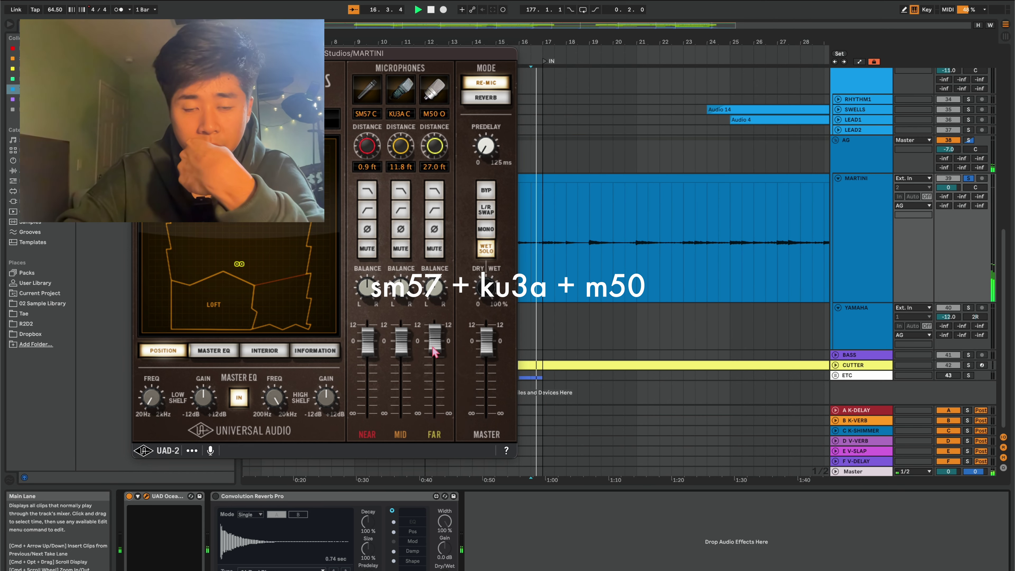
{"action": "left_click", "coordinate": [434, 333]}
{"action": "left_click_drag", "start_coordinate": [436, 331], "coordinate": [436, 323]}
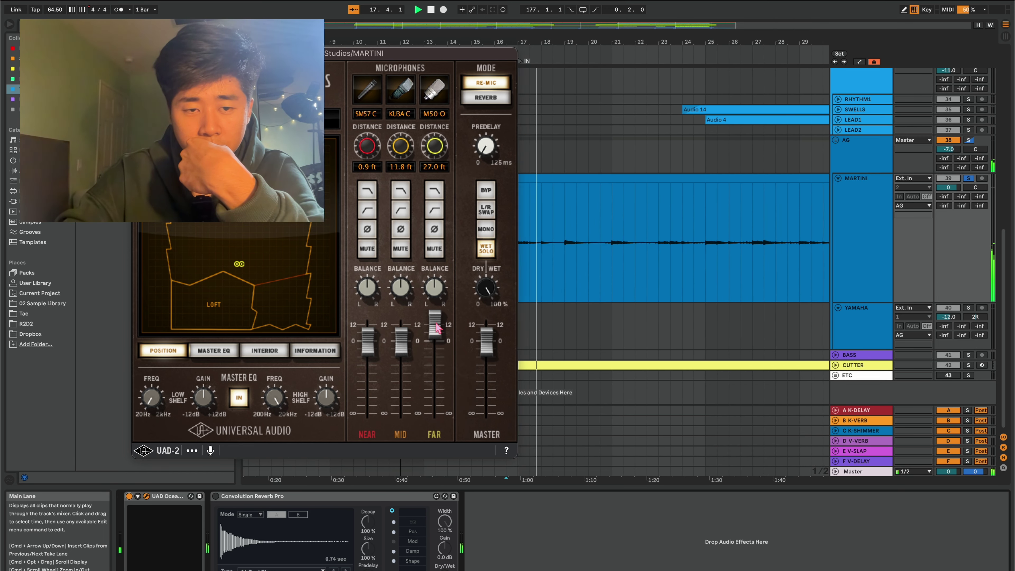
{"action": "left_click_drag", "start_coordinate": [439, 328], "coordinate": [438, 340]}
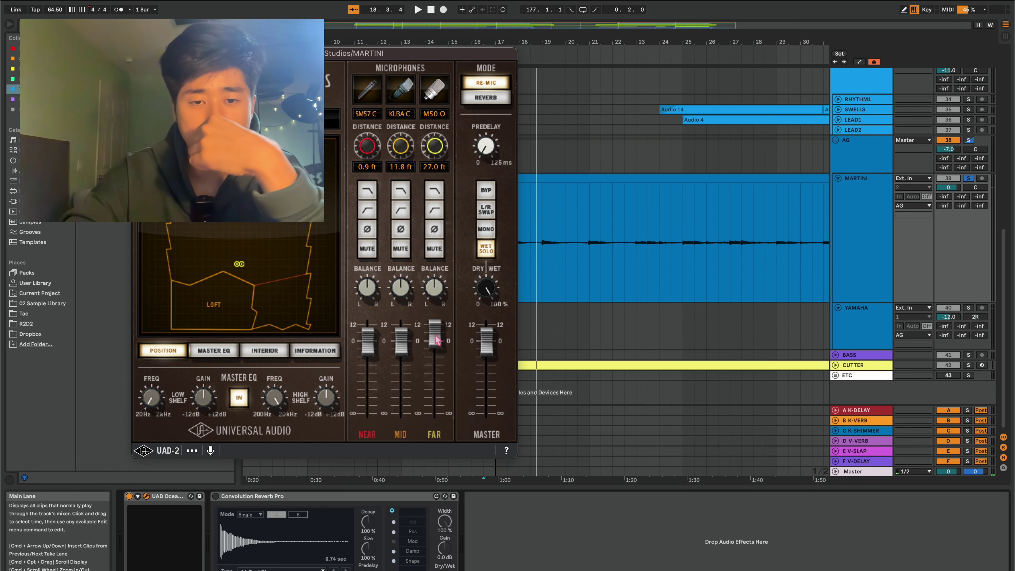
{"action": "left_click", "coordinate": [437, 339], "text": "alt"}
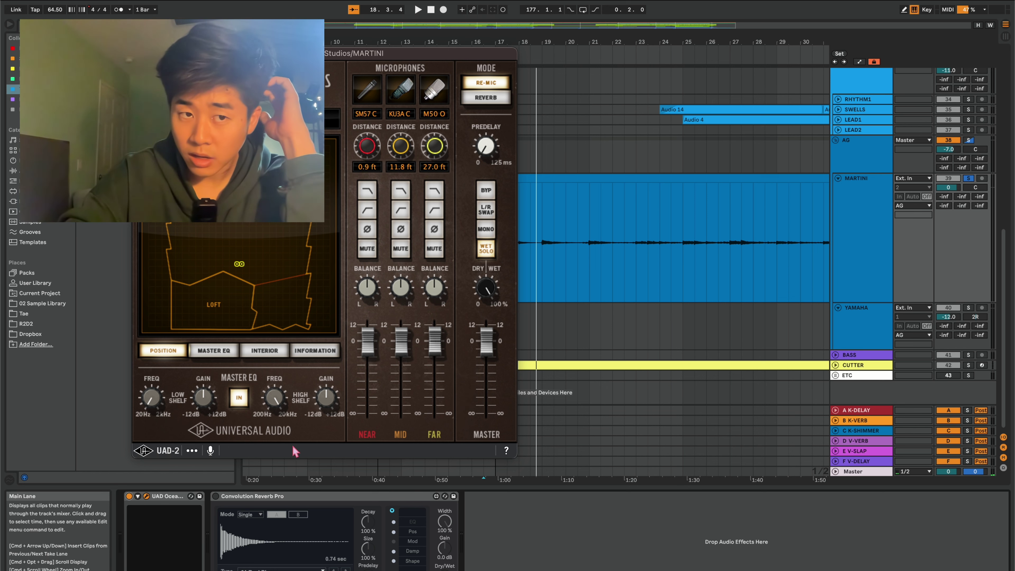
Compare the intro guitar from bar 16.3 with Ocean Way Studios bypassed and engaged, keeping the plug-in window clear of the clip start
{"action": "left_click_drag", "start_coordinate": [280, 54], "coordinate": [672, 79]}
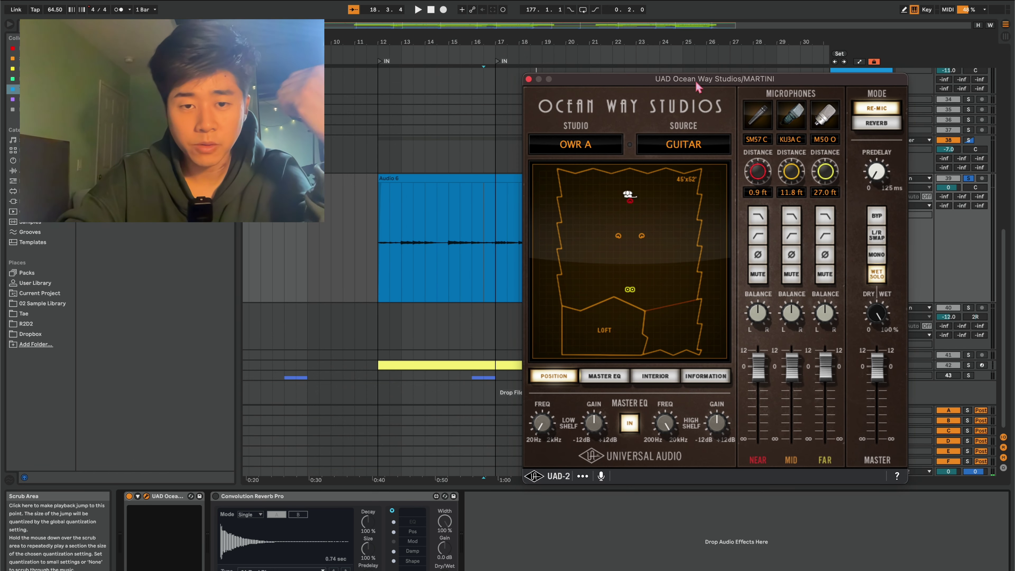
{"action": "left_click", "coordinate": [376, 244]}
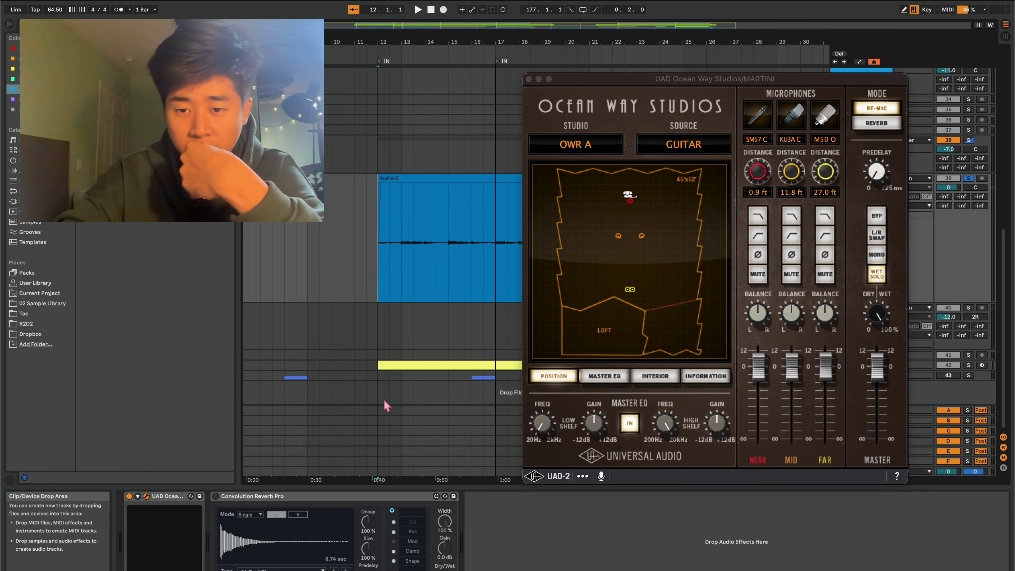
{"action": "left_click", "coordinate": [796, 374]}
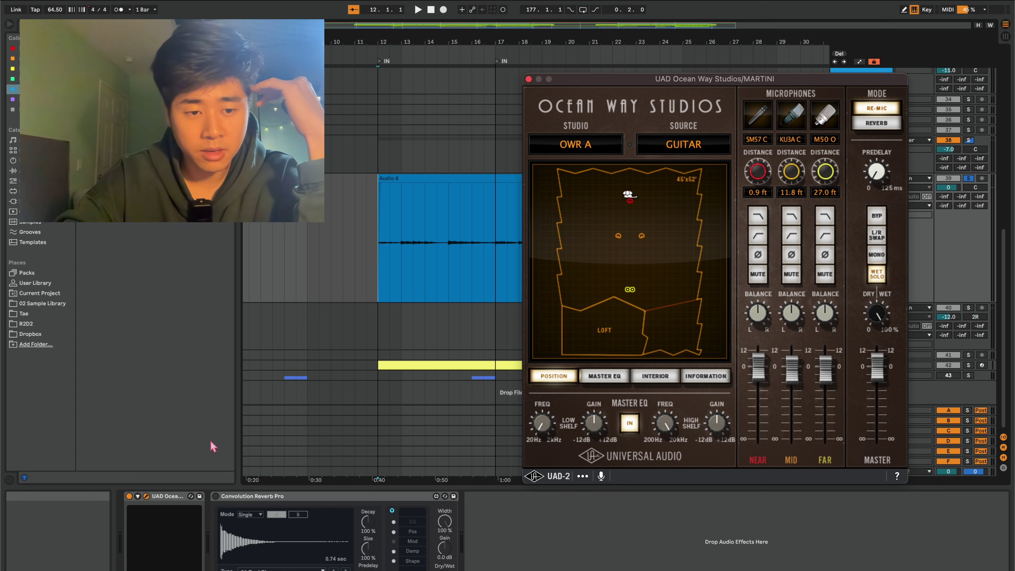
{"action": "scroll", "coordinate": [448, 253], "scroll_direction": "right", "scroll_amount": 3}
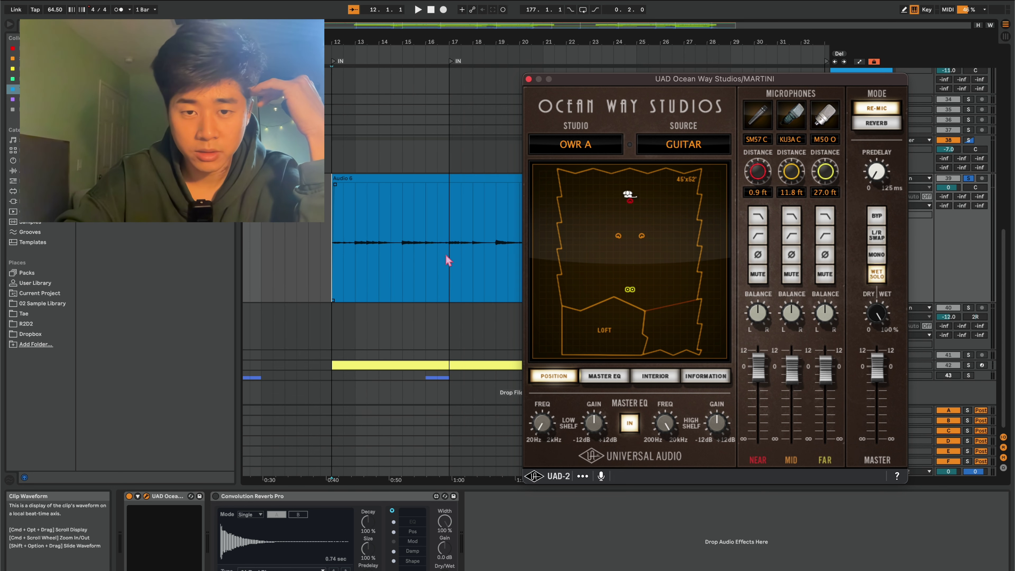
{"action": "left_click", "coordinate": [438, 258]}
{"action": "left_click", "coordinate": [129, 497]}
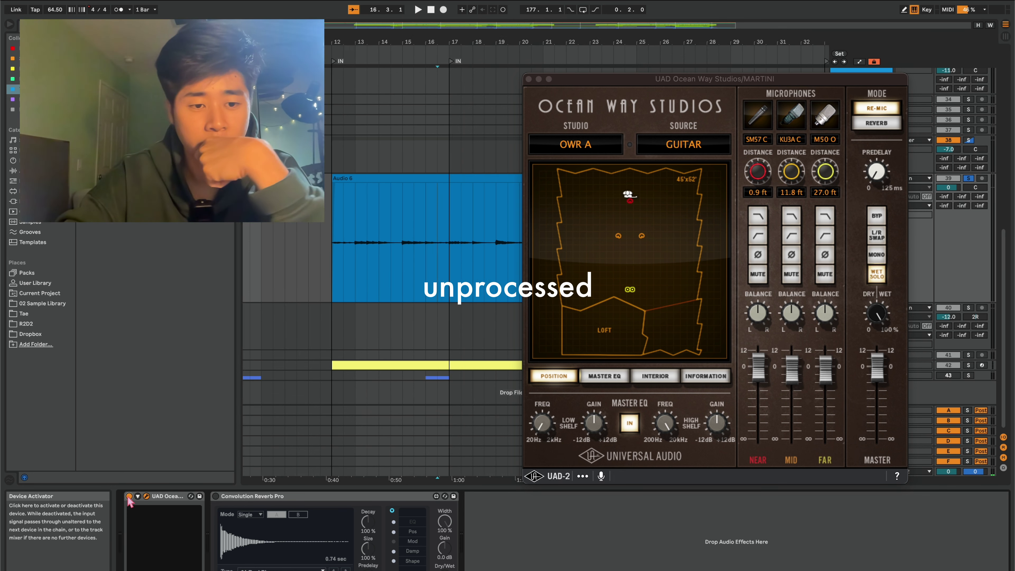
{"action": "key", "text": "space"}
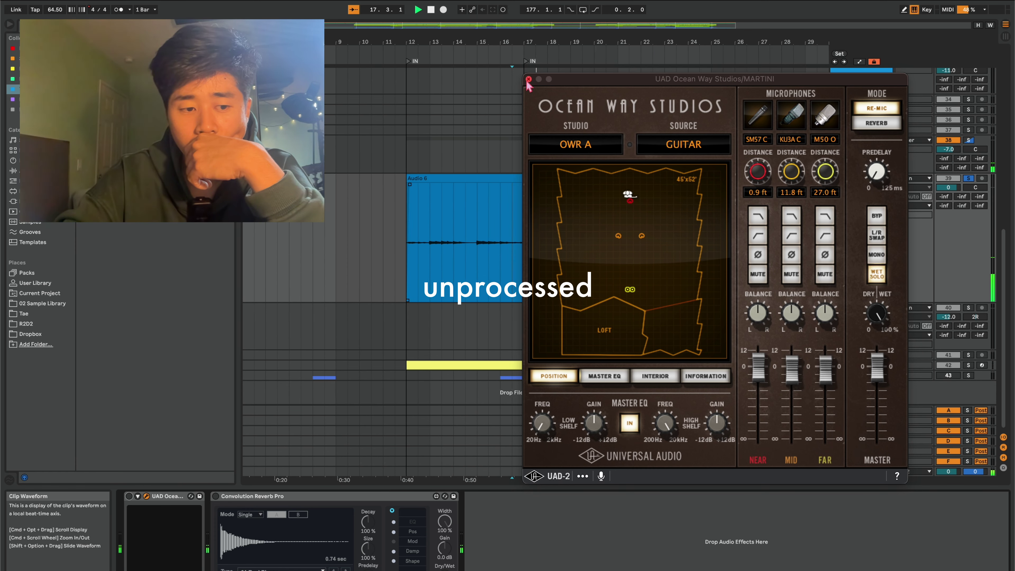
{"action": "left_click", "coordinate": [129, 496]}
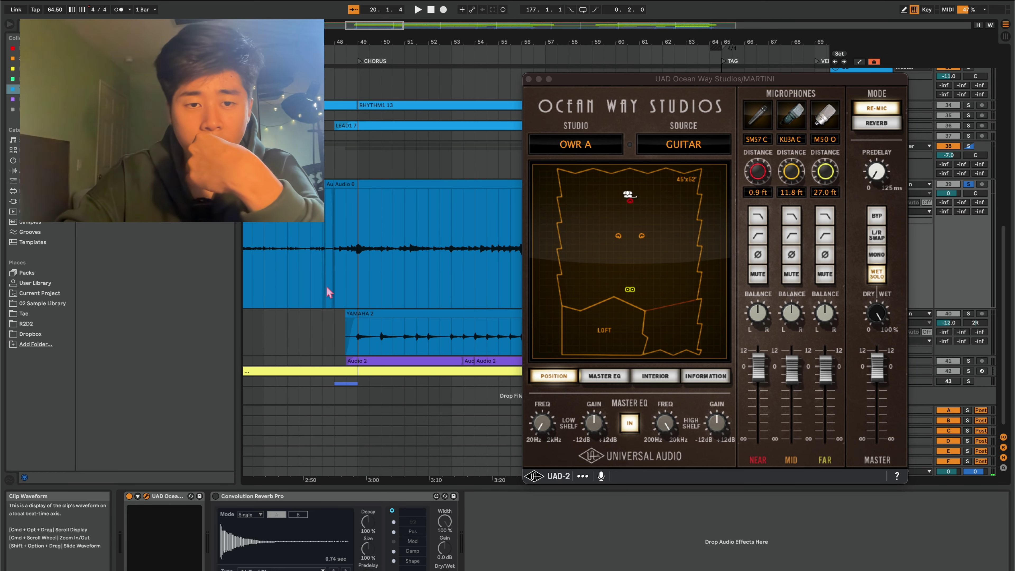
Play the guitar from bar 48 into the chorus with Ocean Way Studios bypassed, then engaged, to compare the two sounds
{"action": "left_click", "coordinate": [337, 266]}
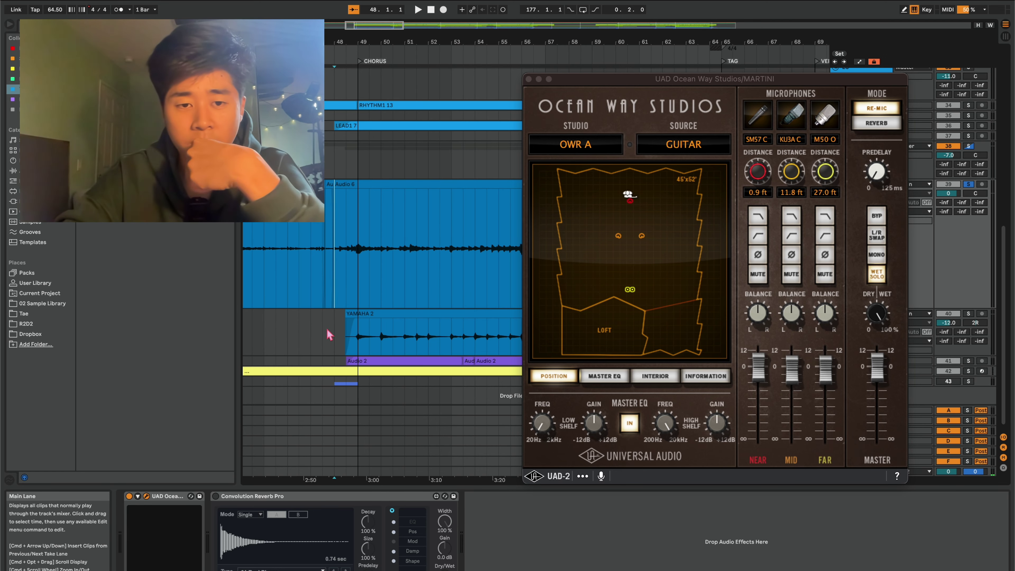
{"action": "key", "text": "space"}
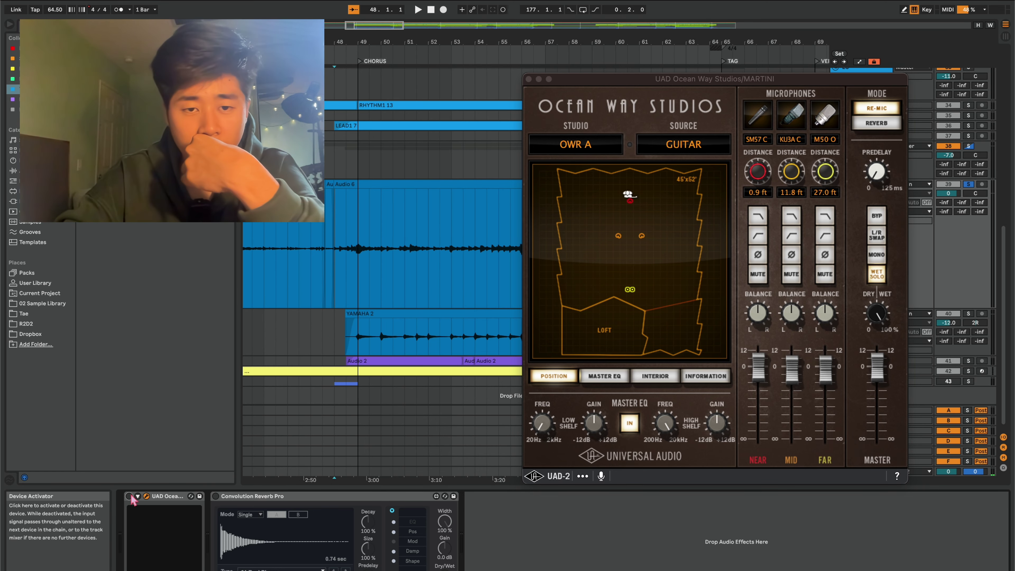
{"action": "left_click", "coordinate": [128, 496]}
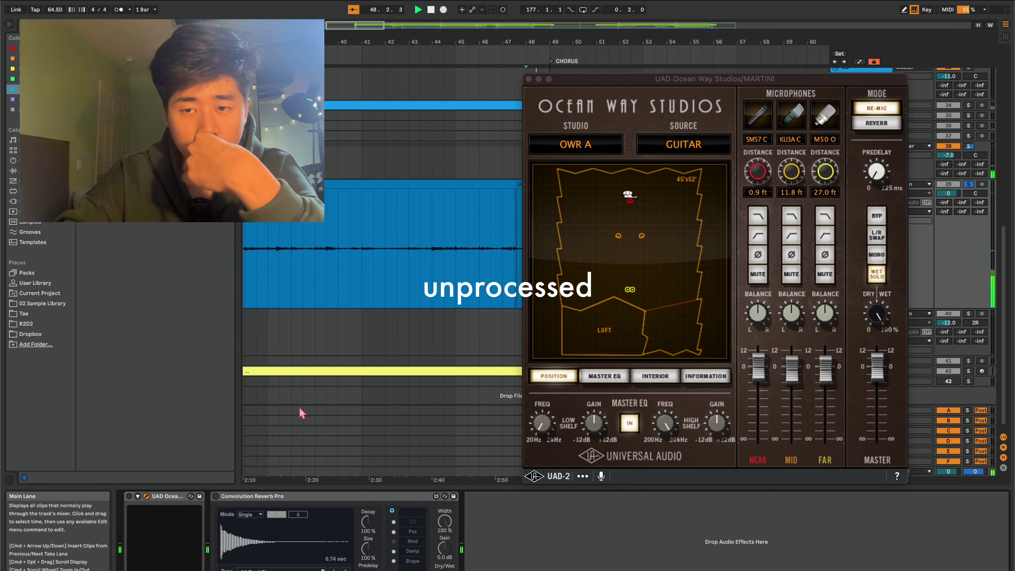
{"action": "left_click", "coordinate": [129, 496]}
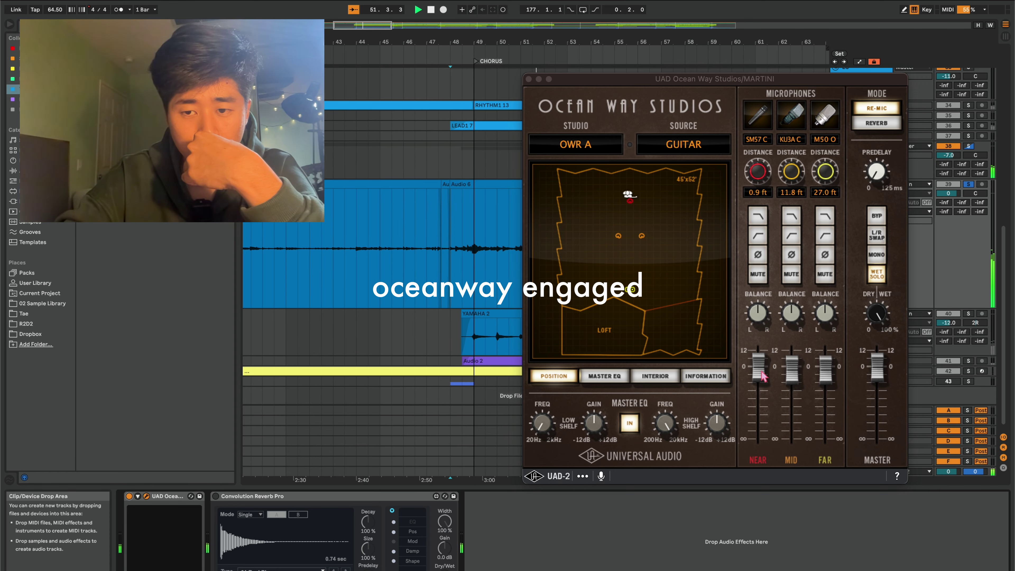
{"action": "left_click", "coordinate": [797, 366]}
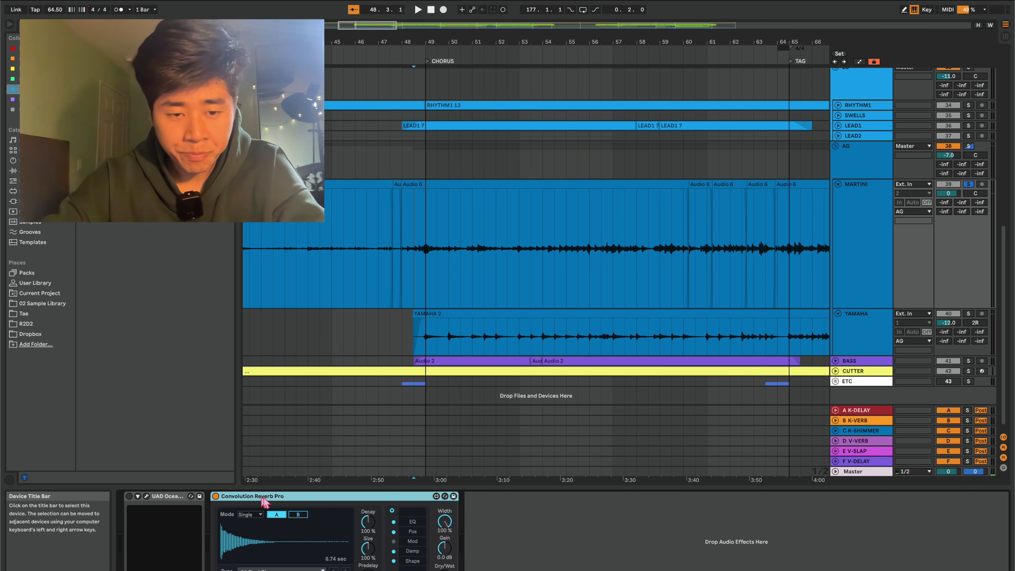
Choose the Wood Room Small impulse response in Convolution Reverb Pro
{"action": "left_click", "coordinate": [279, 569]}
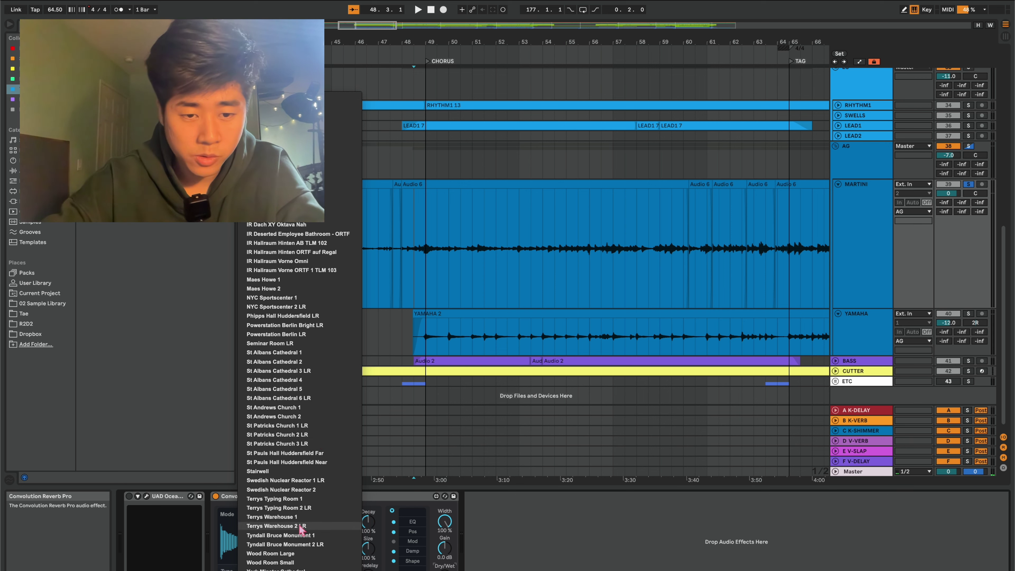
{"action": "left_click", "coordinate": [302, 562]}
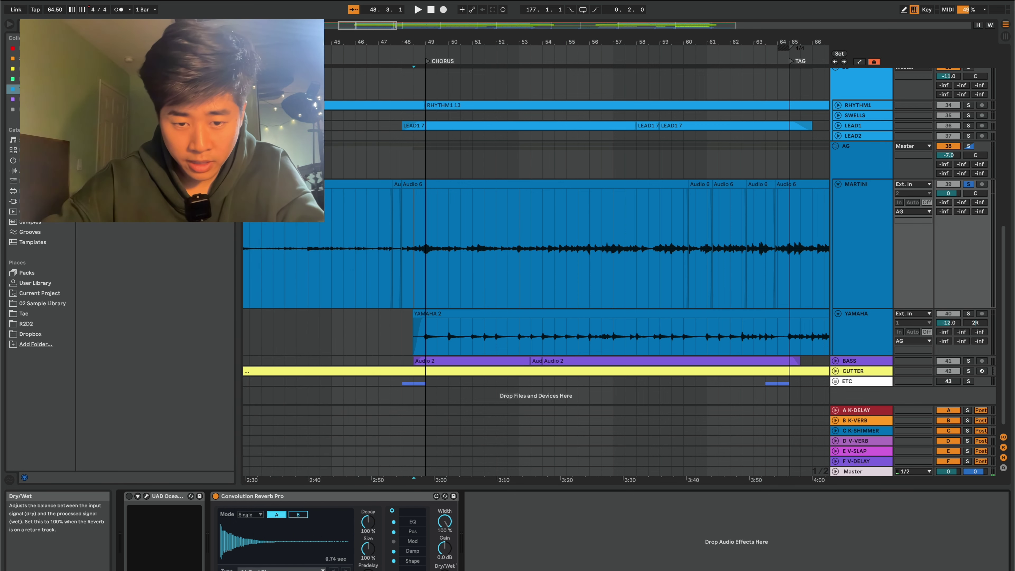
Play the guitar from bar 48 with Convolution Reverb Pro bypassed, then re-enable the reverb to compare
{"action": "left_click", "coordinate": [414, 244]}
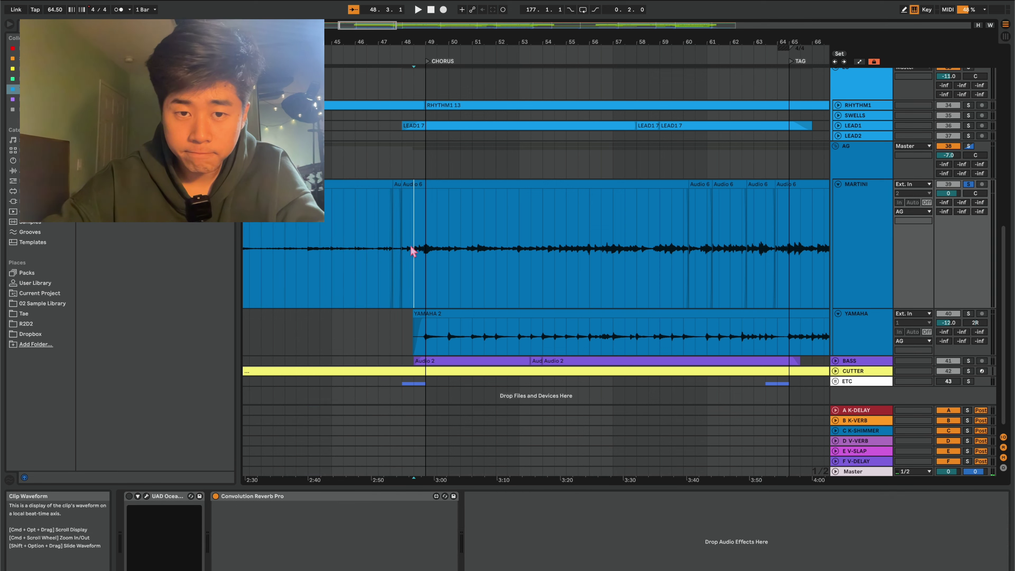
{"action": "left_click", "coordinate": [407, 252]}
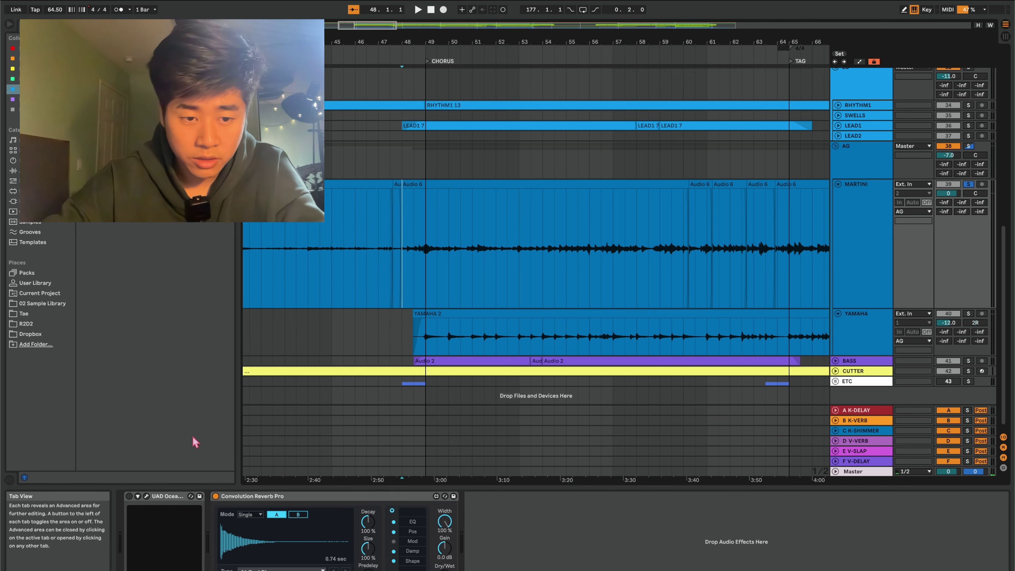
{"action": "left_click", "coordinate": [216, 496]}
{"action": "key", "text": "space"}
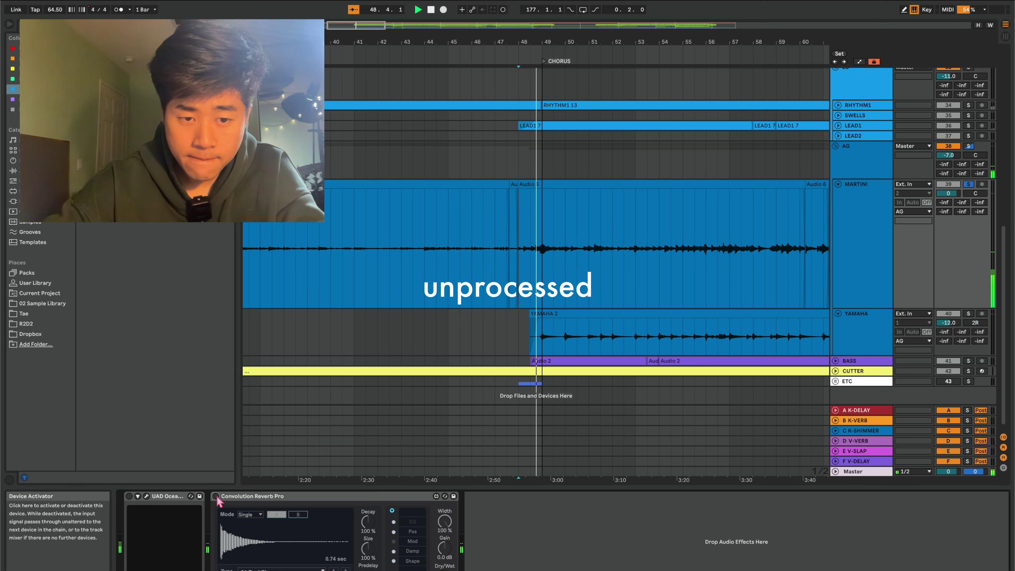
{"action": "left_click", "coordinate": [216, 497]}
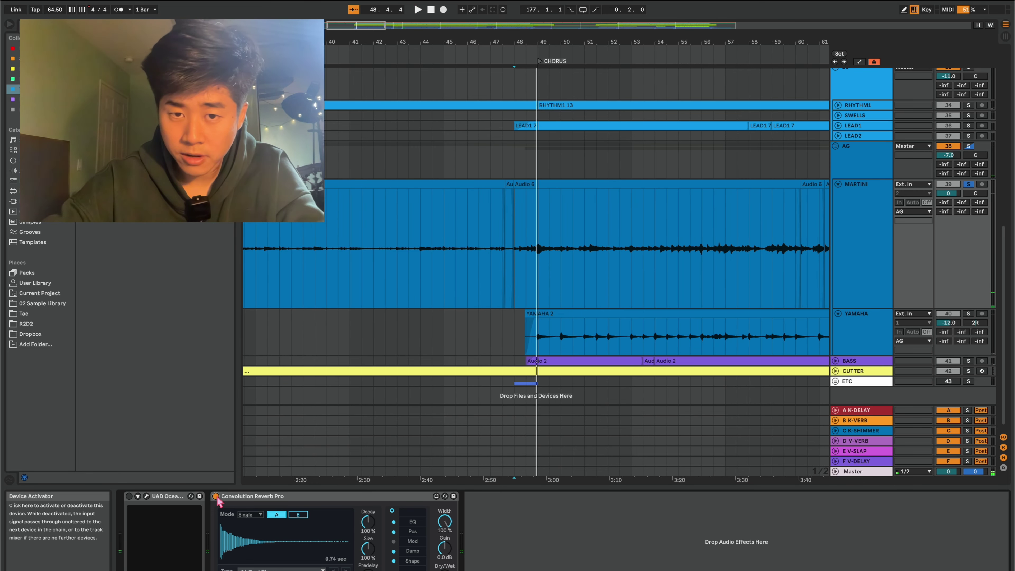